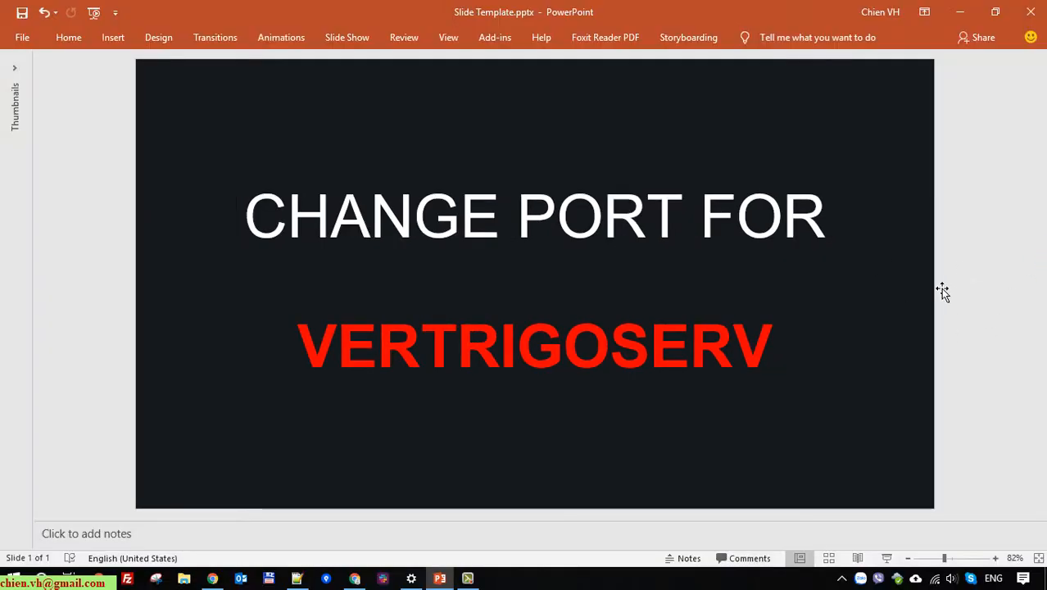
Reach VertrigoServ's Components settings window from the tray icon's context menu
left_click(841, 579)
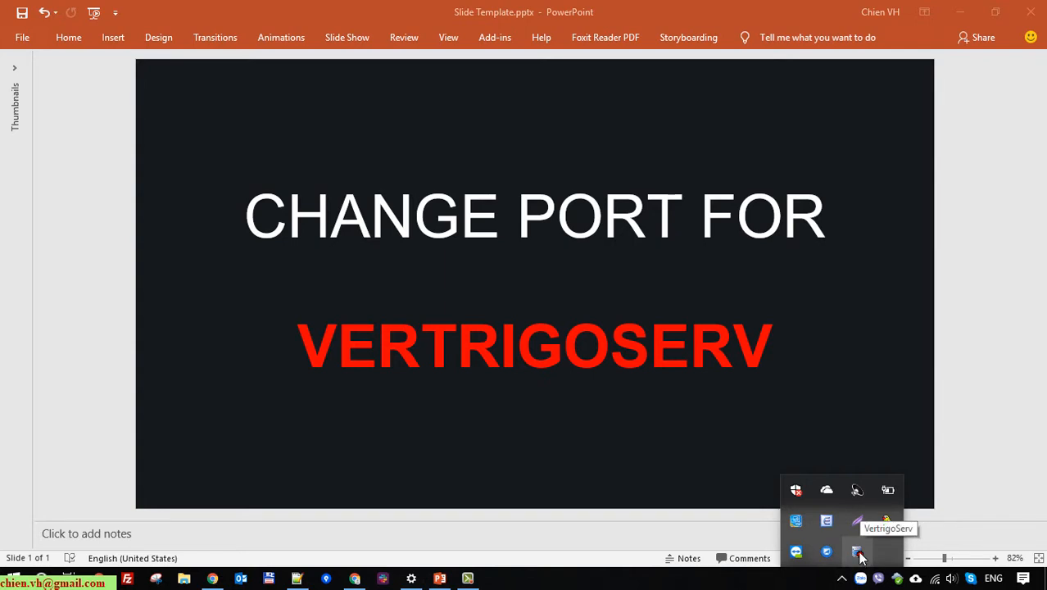
right_click(860, 556)
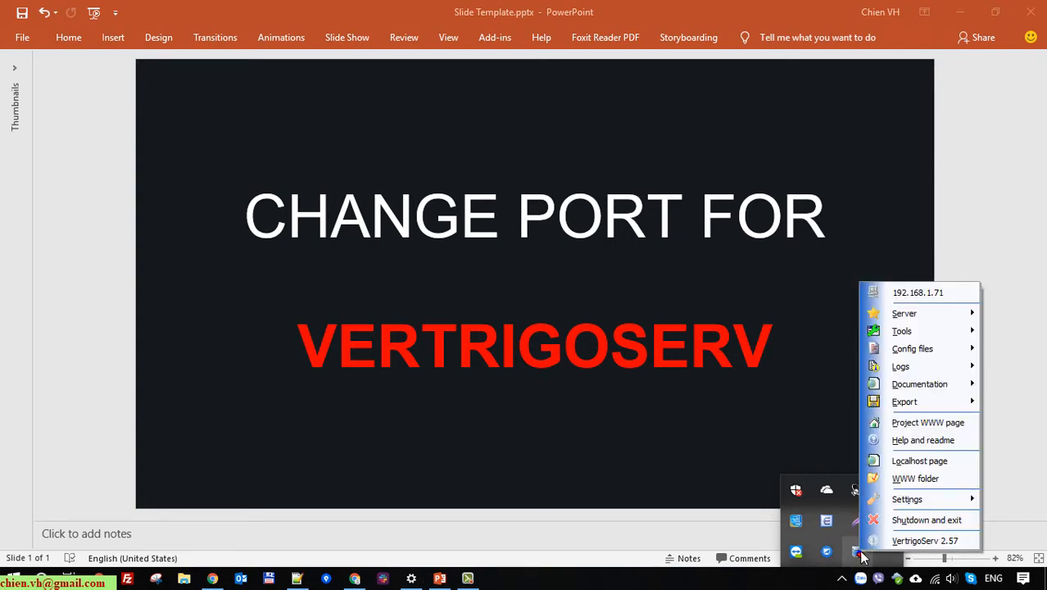
mouse_move(907, 499)
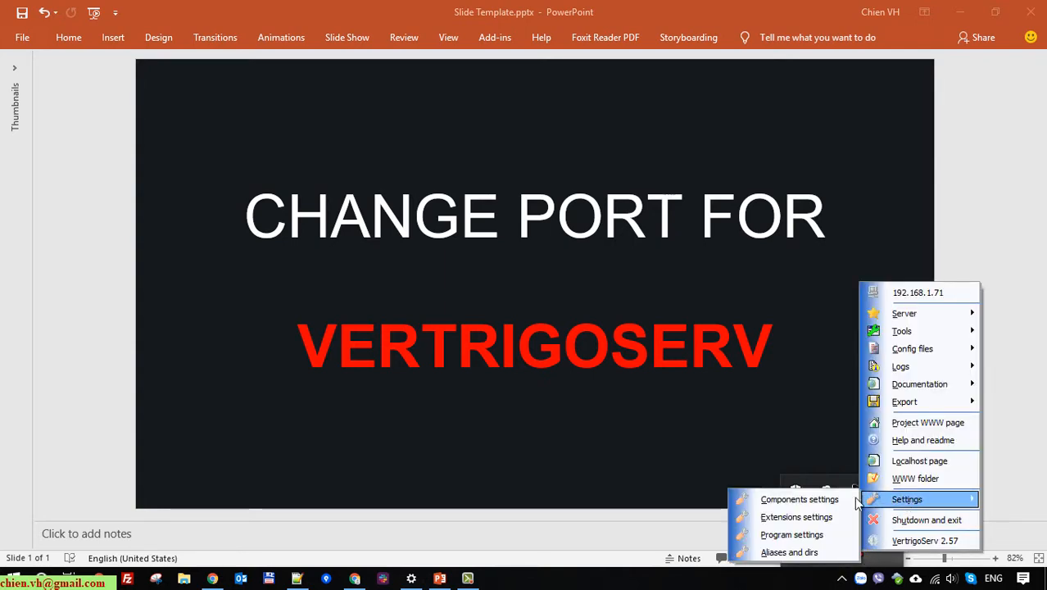
left_click(798, 498)
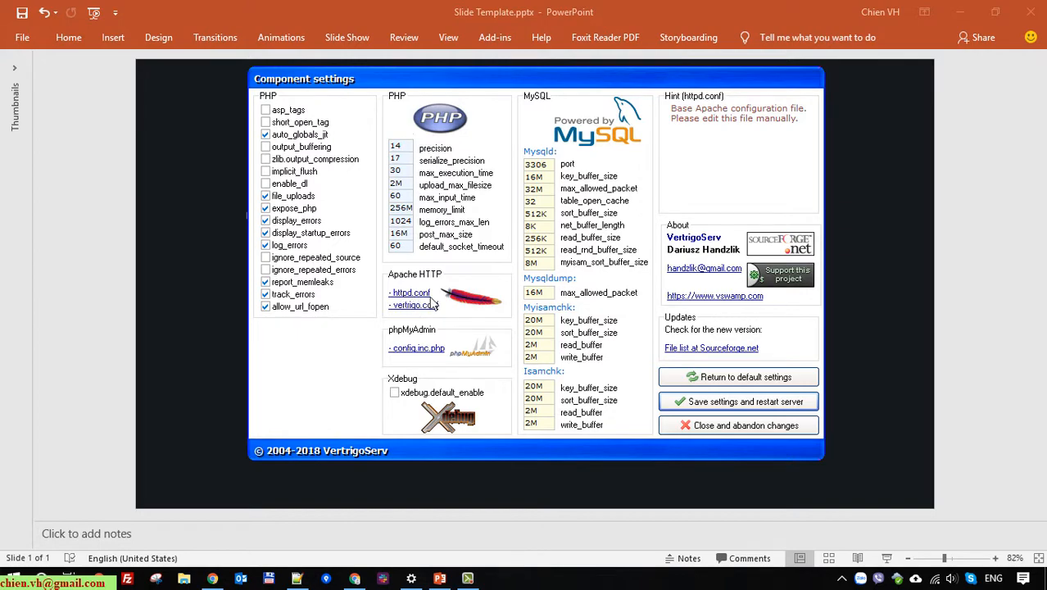
Edit Apache's httpd.conf Listen line to port 8899 in Notepad and close the file
left_click(426, 295)
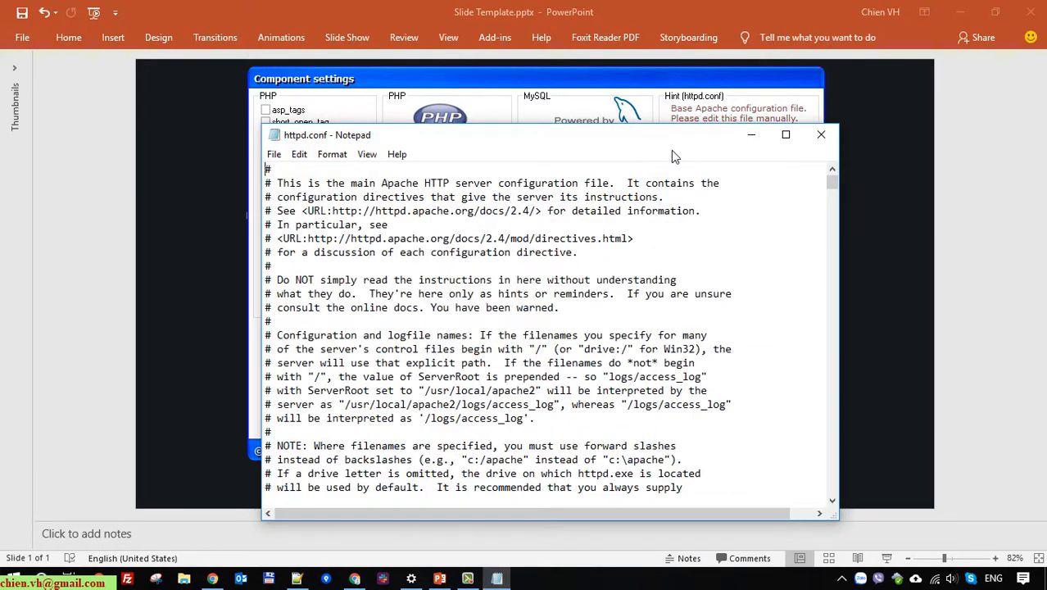
left_click(782, 136)
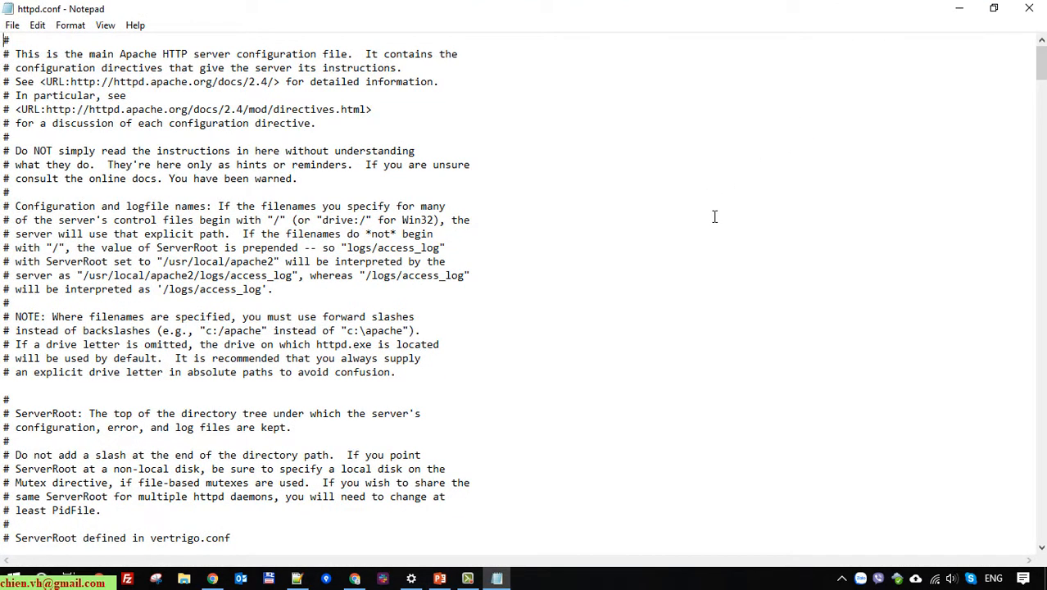
scroll(697, 240, "down", 7)
scroll(697, 240, "down", 4)
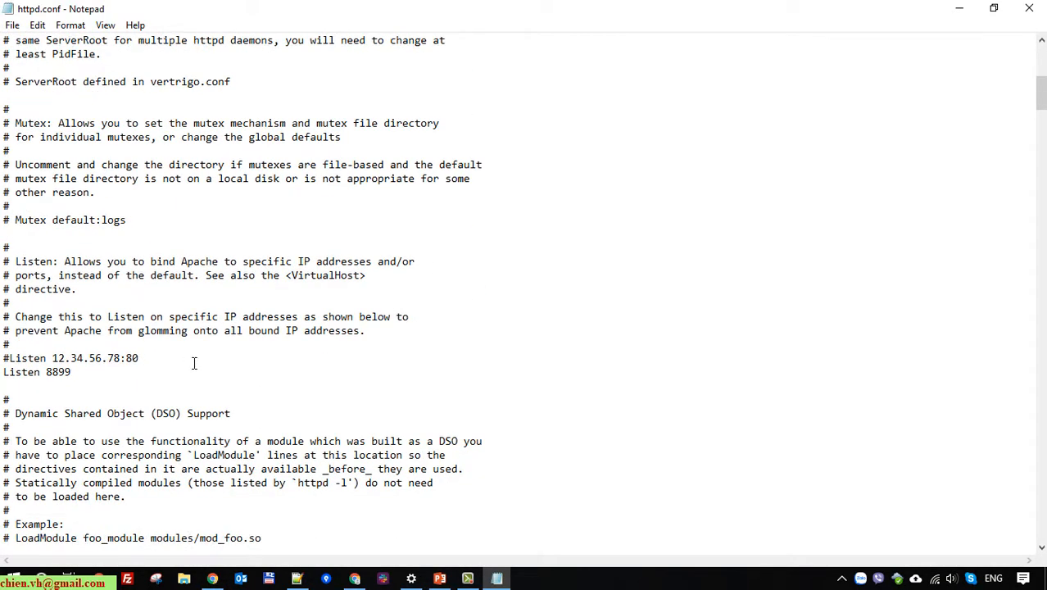
double_click(57, 372)
key("BackSpace")
type("80")
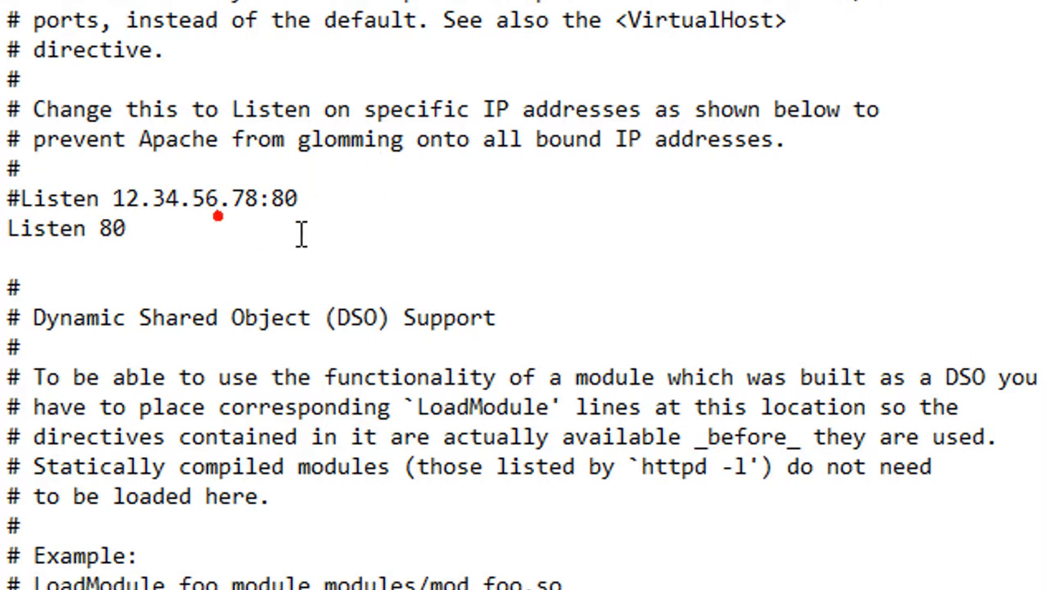
key("BackSpace")
type("899")
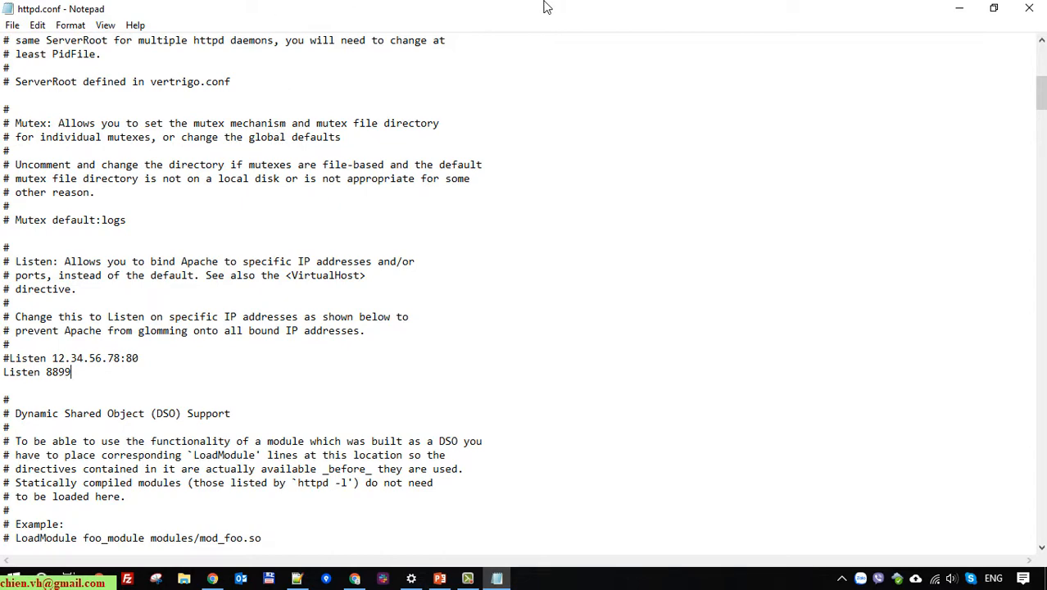
left_click(1029, 8)
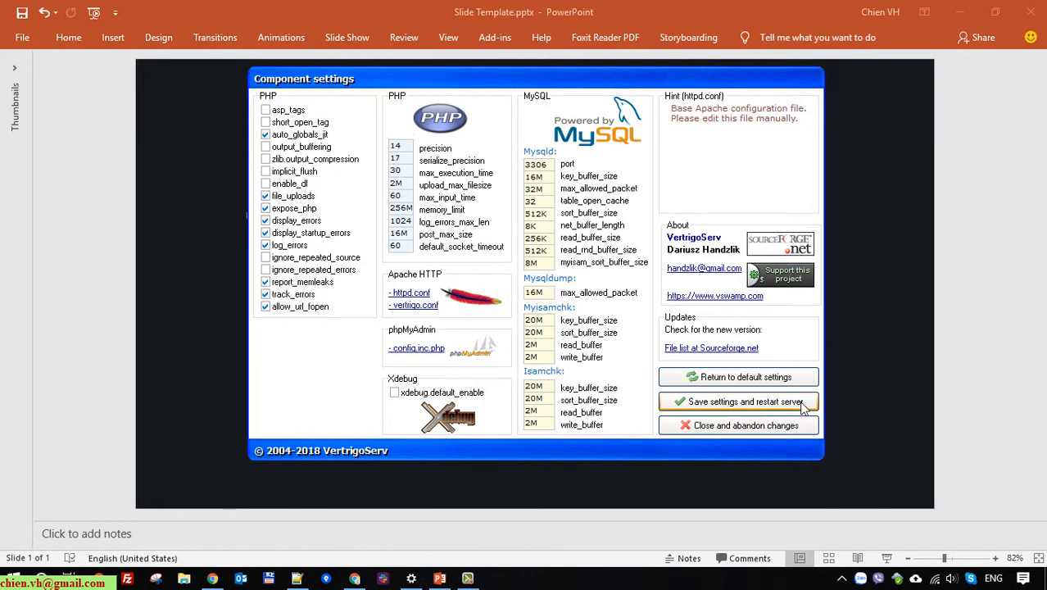
Save the component settings, confirming the server restart
left_click(764, 403)
key("Delete")
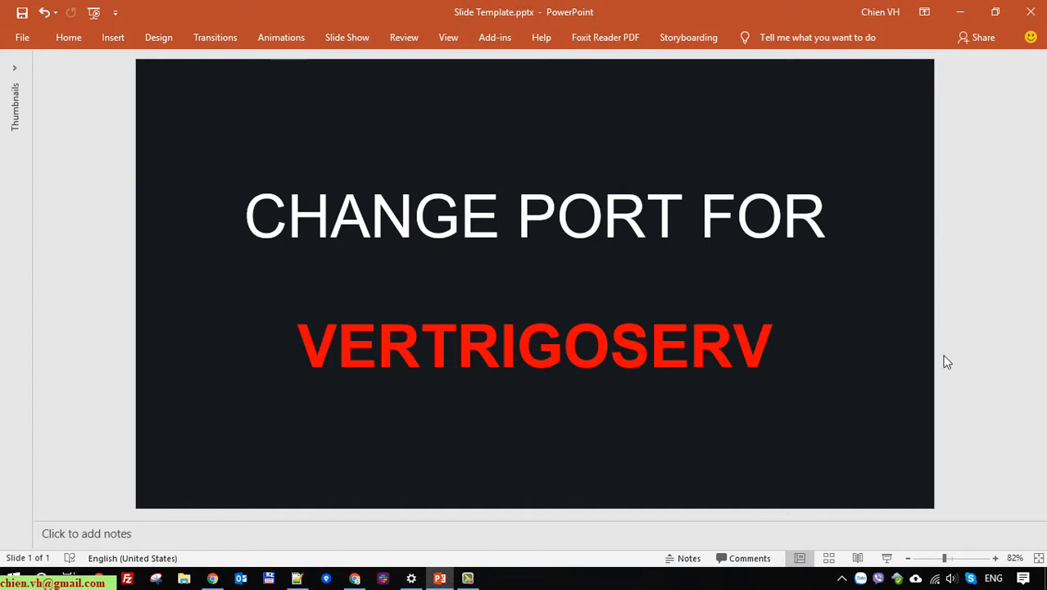
Start the Apache server from the tray icon's Server menu
left_click(841, 578)
right_click(857, 552)
mouse_move(904, 311)
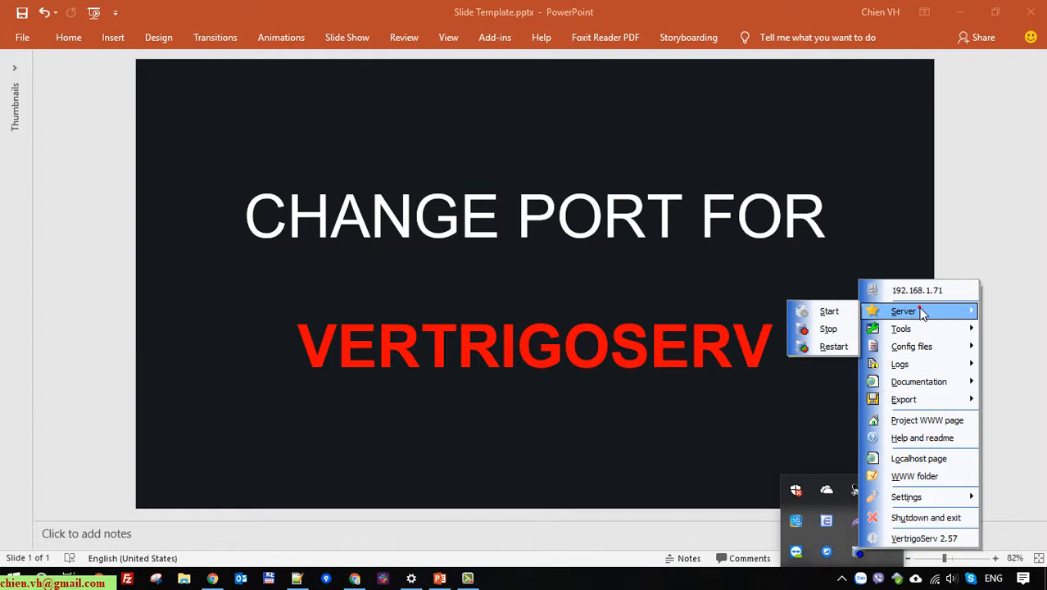
left_click(829, 312)
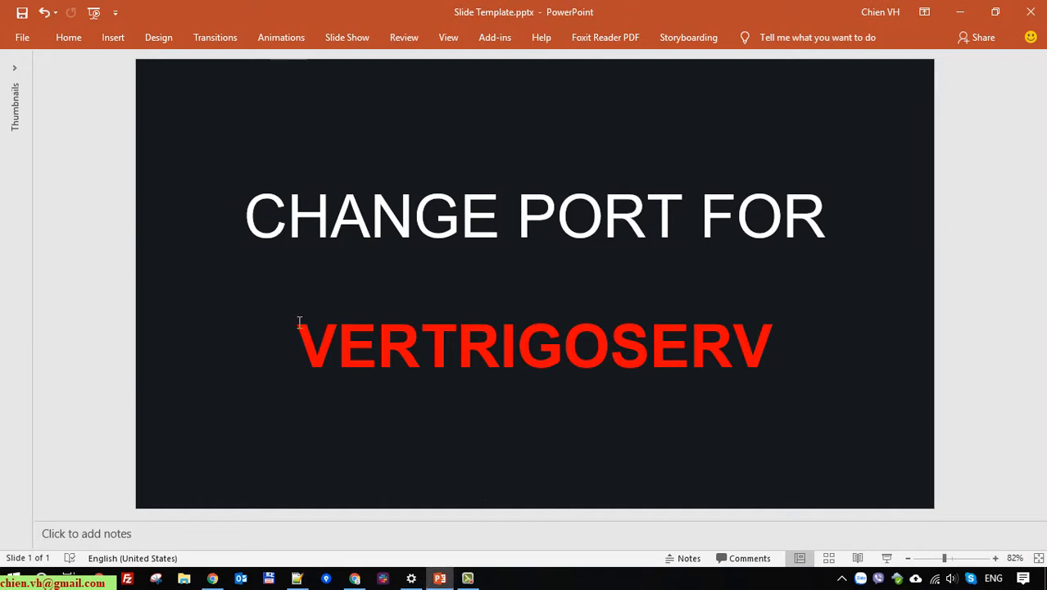
Load localhost:8899 in a new Chrome tab, showing the VertrigoServ WAMP Server welcome page
mouse_move(212, 579)
left_click(213, 580)
left_click(208, 13)
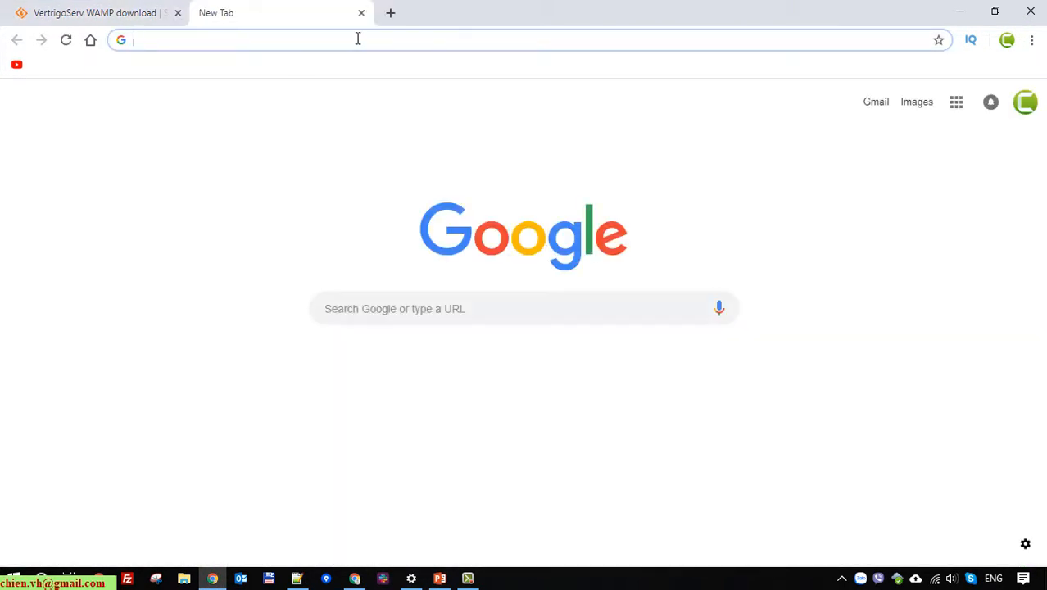
type("local")
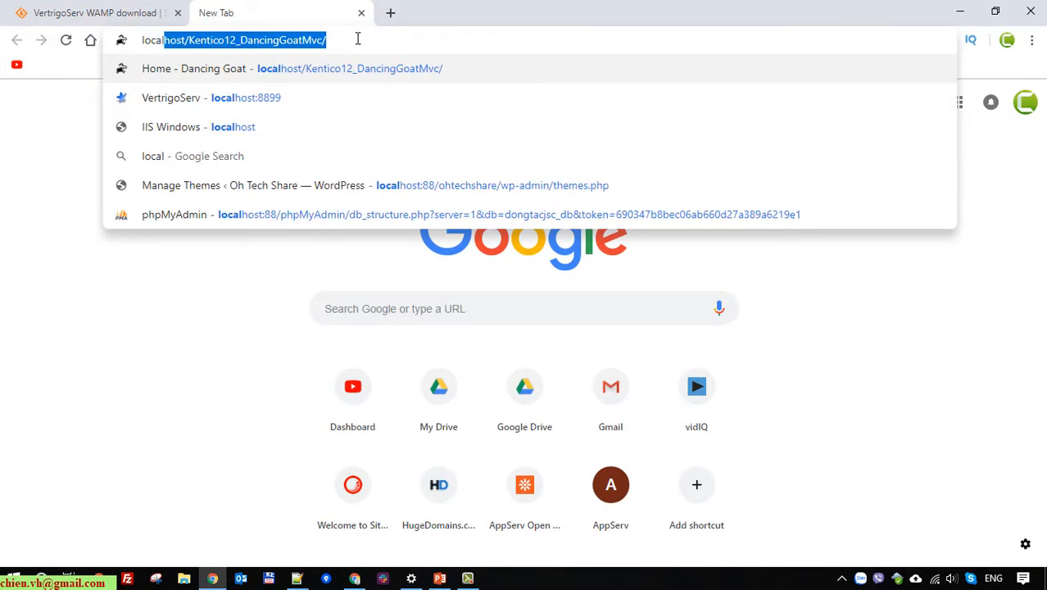
key("Down")
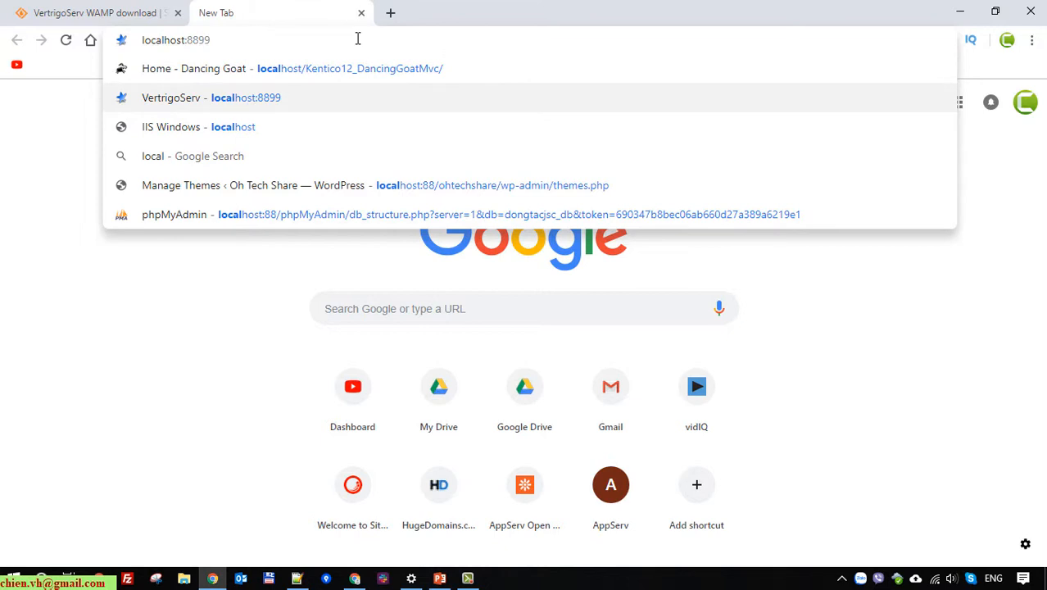
key("Return")
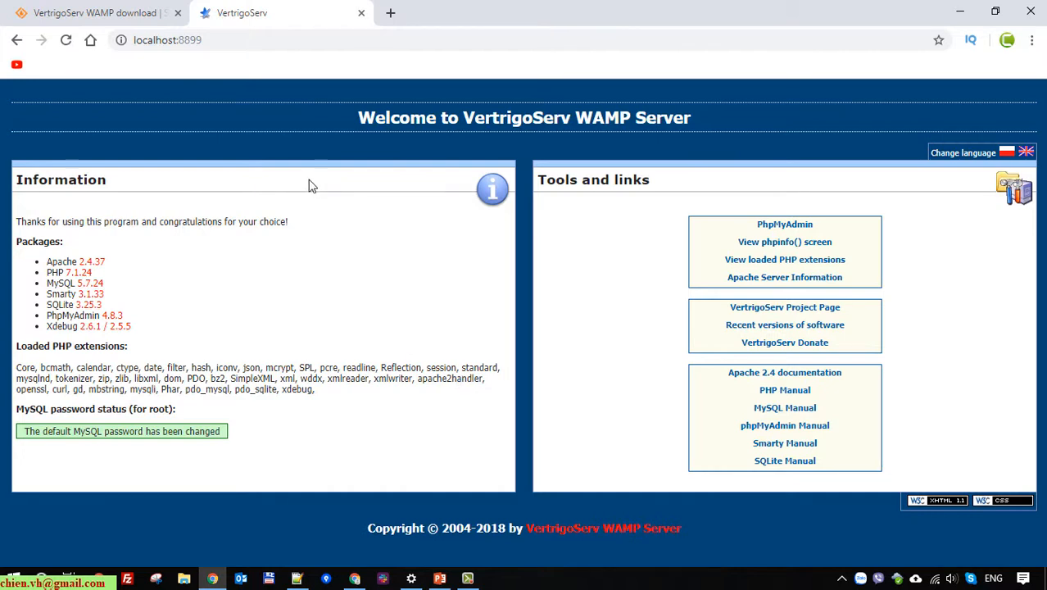
left_click_drag(352, 117, 660, 140)
left_click(710, 123)
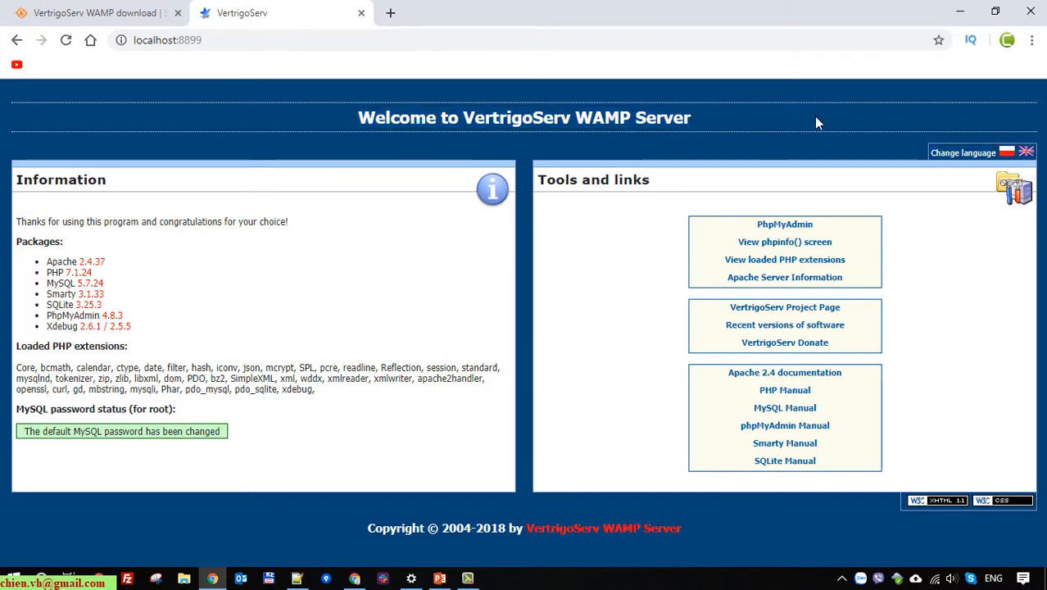